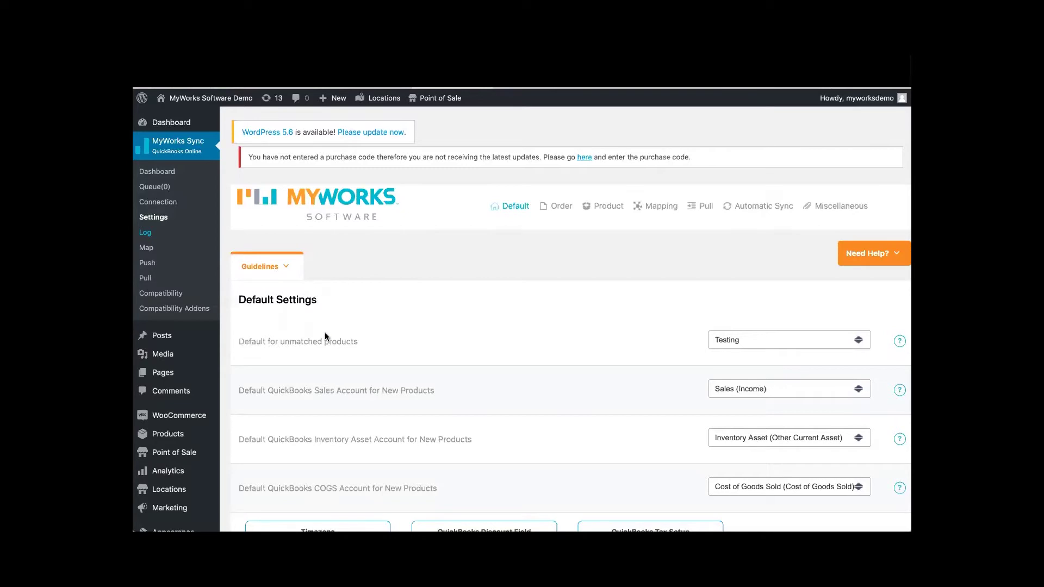
- Scroll through the Sync Log entries to find the export error for order #85
scroll(325, 332, "down", 5)
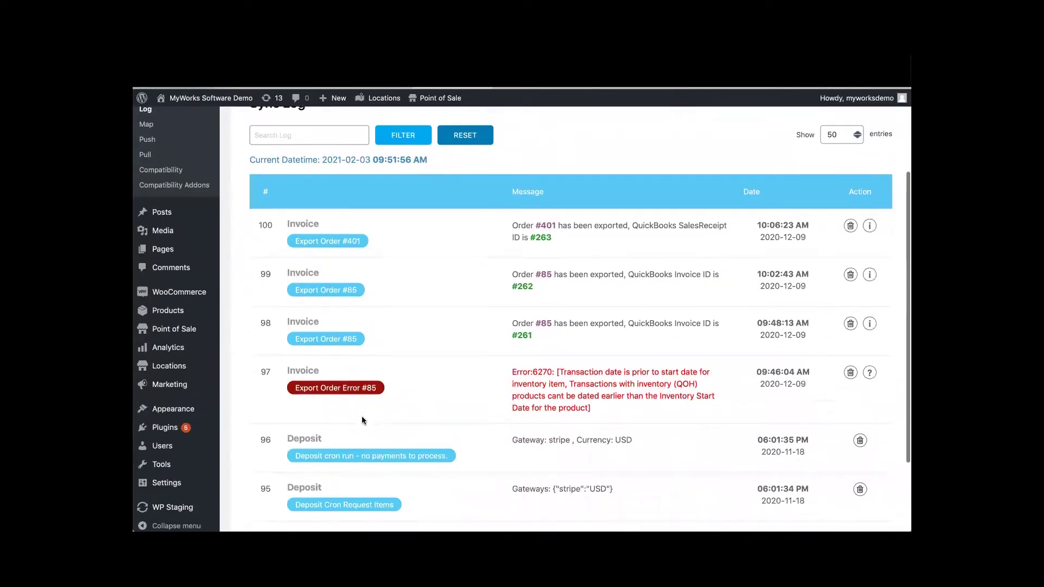
scroll(362, 421, "down", 2)
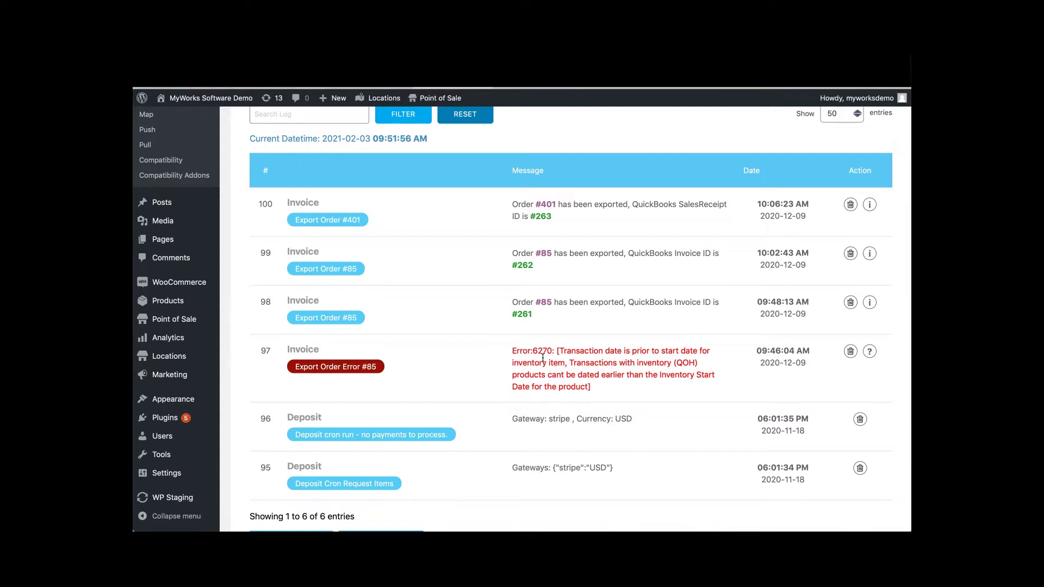
scroll(257, 237, "up", 2)
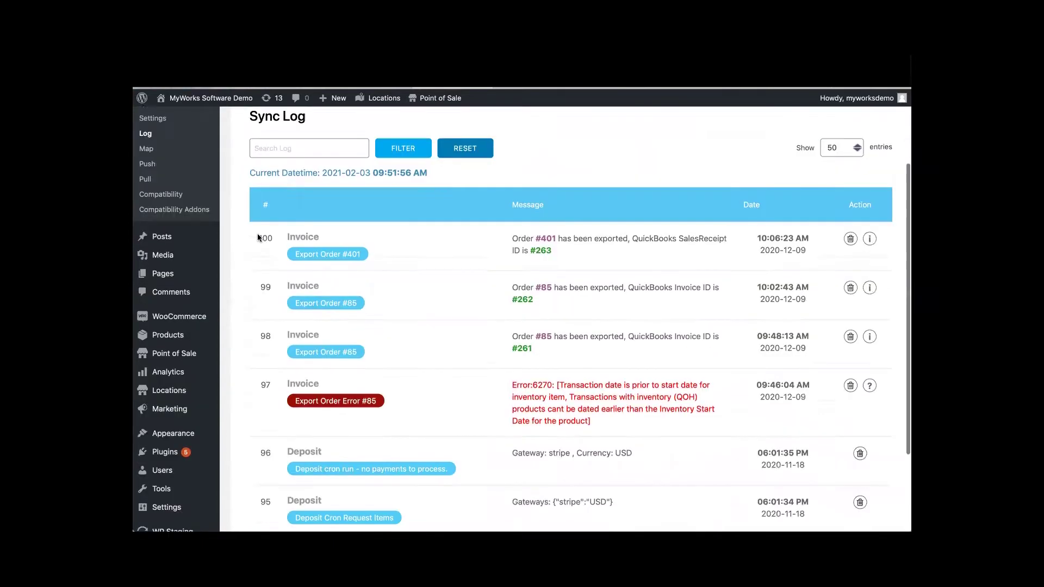
scroll(257, 234, "up", 3)
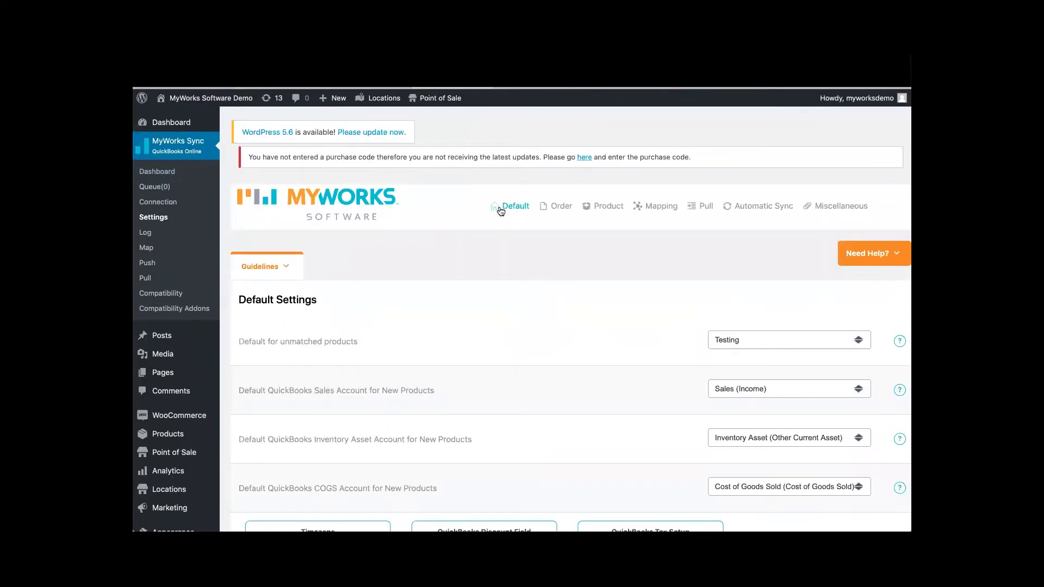
- Review the Default Settings, where unmatched products default to Testing, and the default QuickBooks accounts
scroll(540, 324, "down", 3)
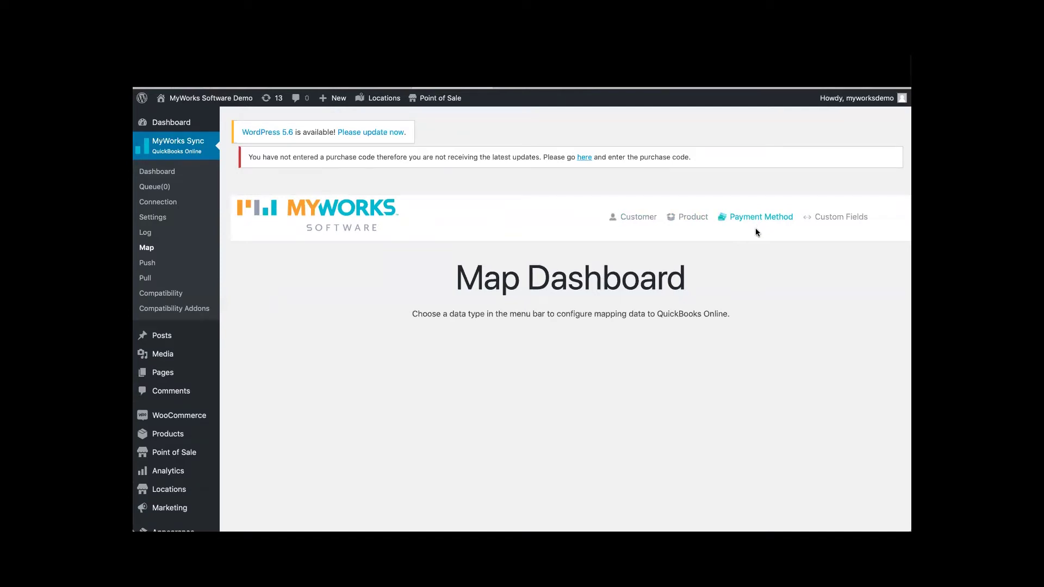
- Open the Payment Method Mappings and scroll down to the PayPal entry
left_click(755, 228)
scroll(622, 429, "down", 3)
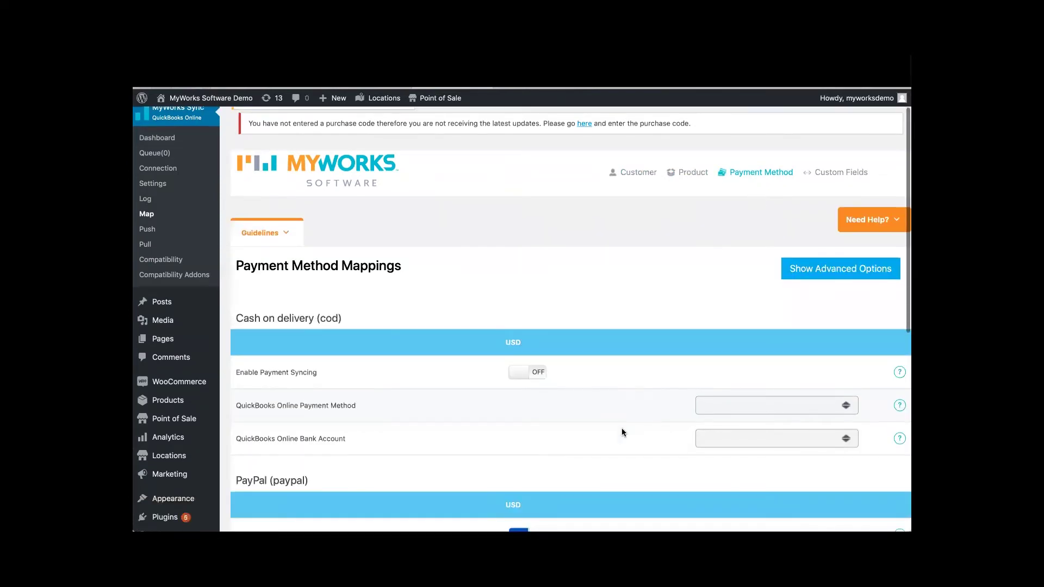
scroll(433, 378, "down", 3)
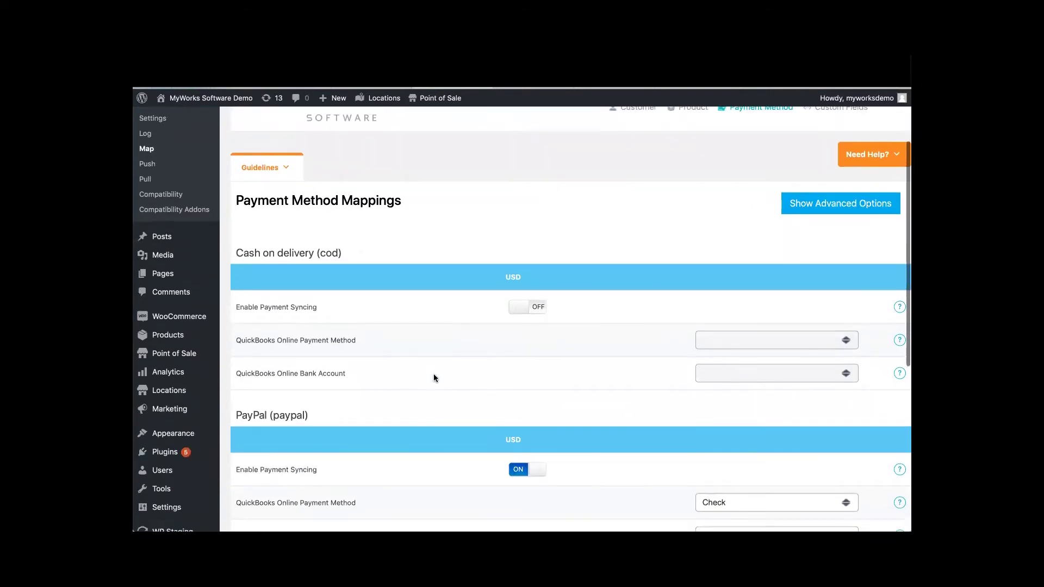
scroll(433, 377, "down", 2)
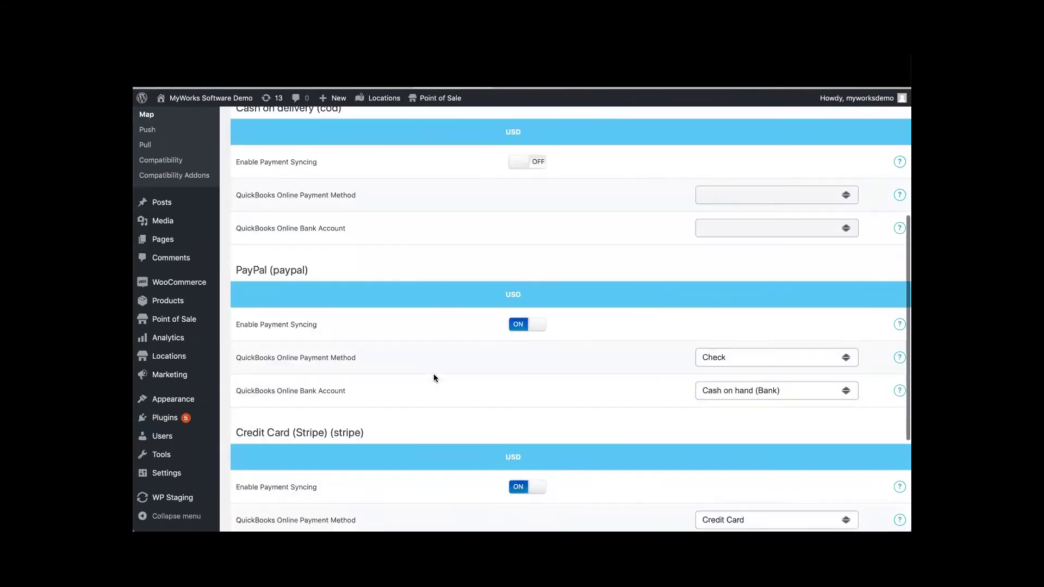
scroll(433, 377, "down", 1)
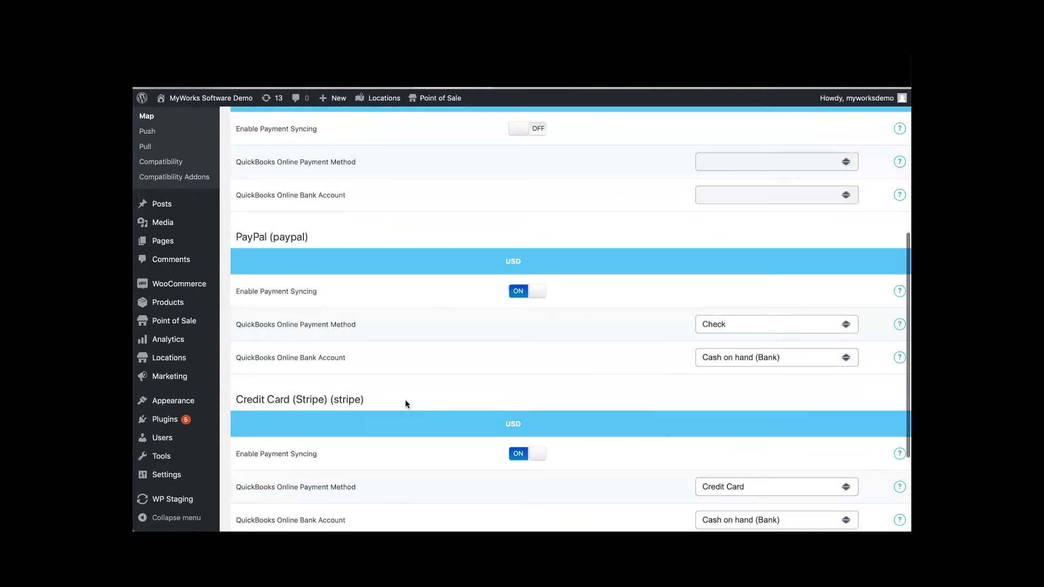
scroll(405, 399, "down", 1)
scroll(367, 396, "down", 1)
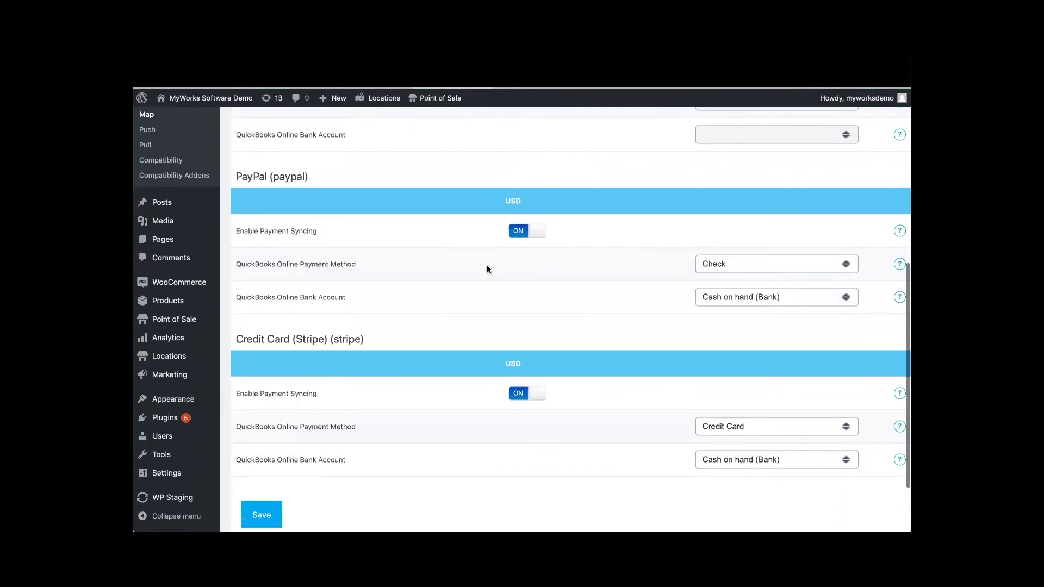
- Toggle PayPal's Enable Payment Syncing off and on, clearing its payment method and bank account
left_click(518, 232)
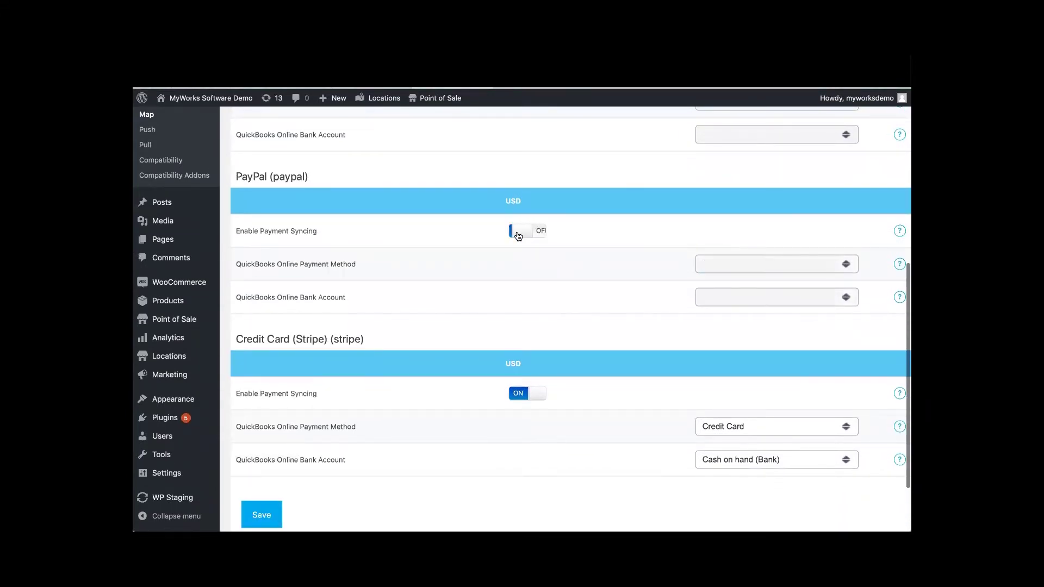
left_click(518, 234)
scroll(584, 247, "up", 8)
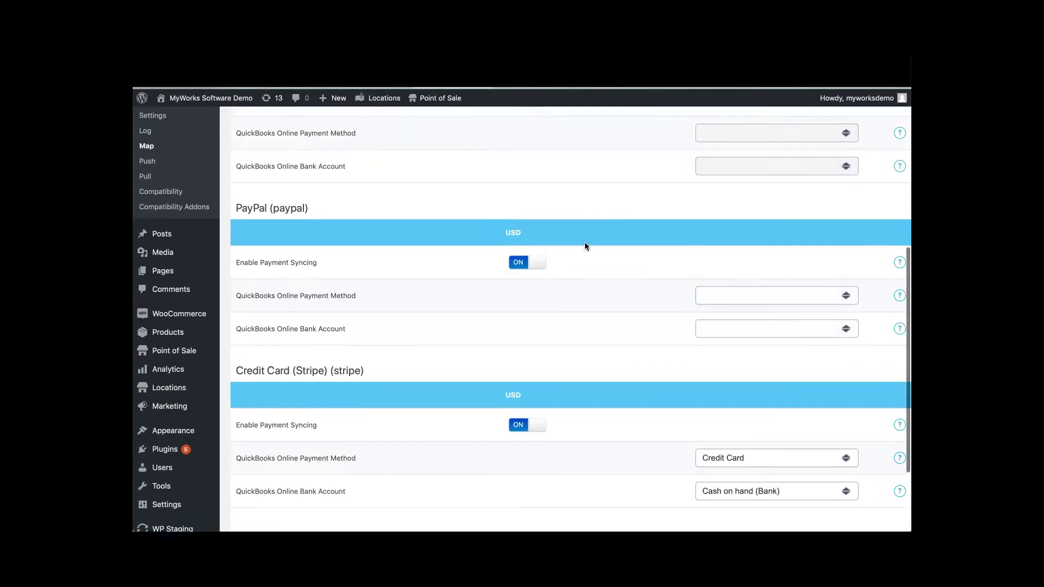
scroll(585, 244, "up", 3)
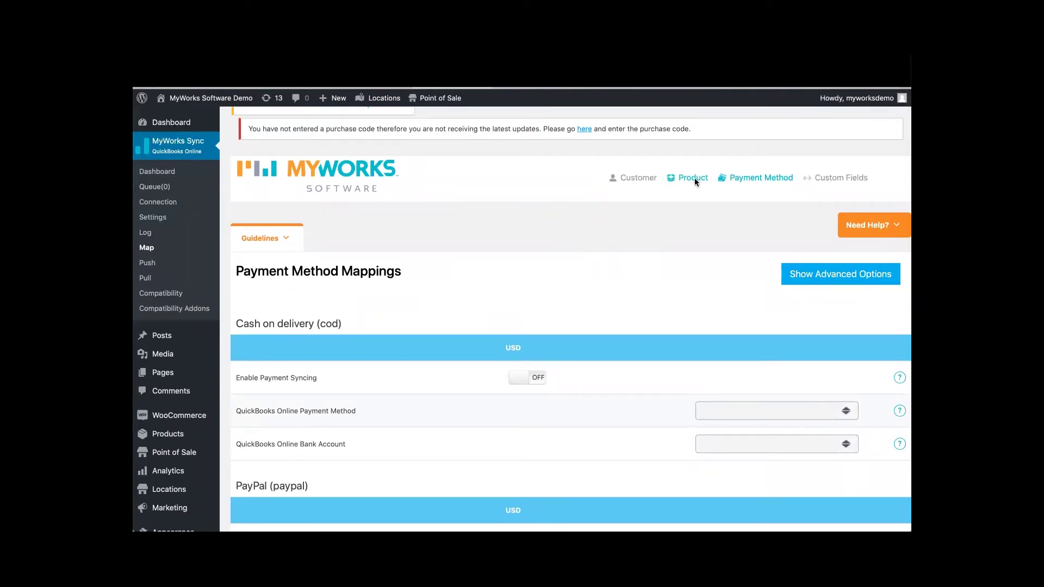
- In Product Mappings, map the WooCommerce product Combo to Coffee Mug New - Blue
left_click(693, 184)
scroll(515, 444, "down", 3)
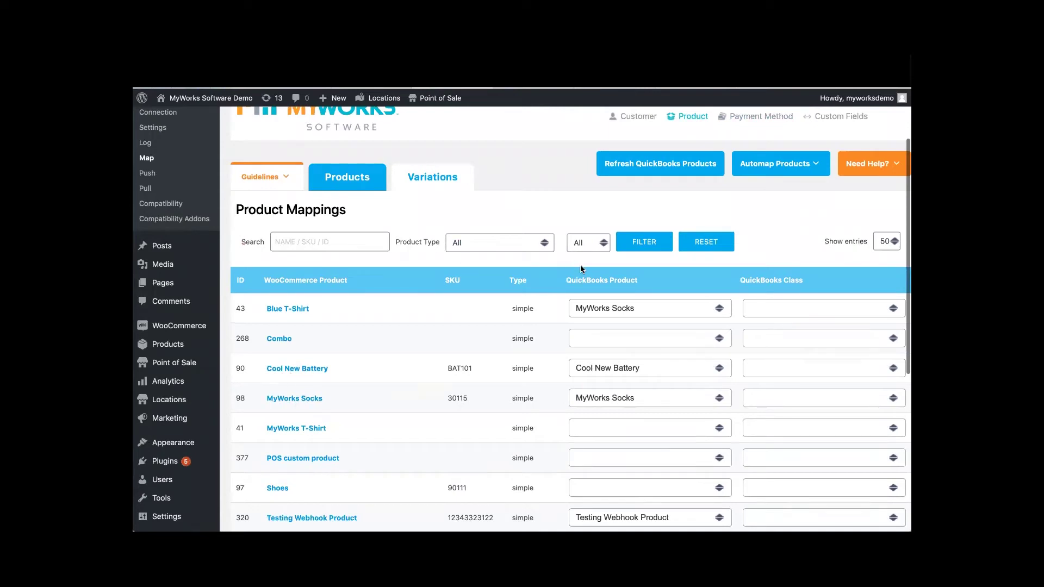
left_click(648, 344)
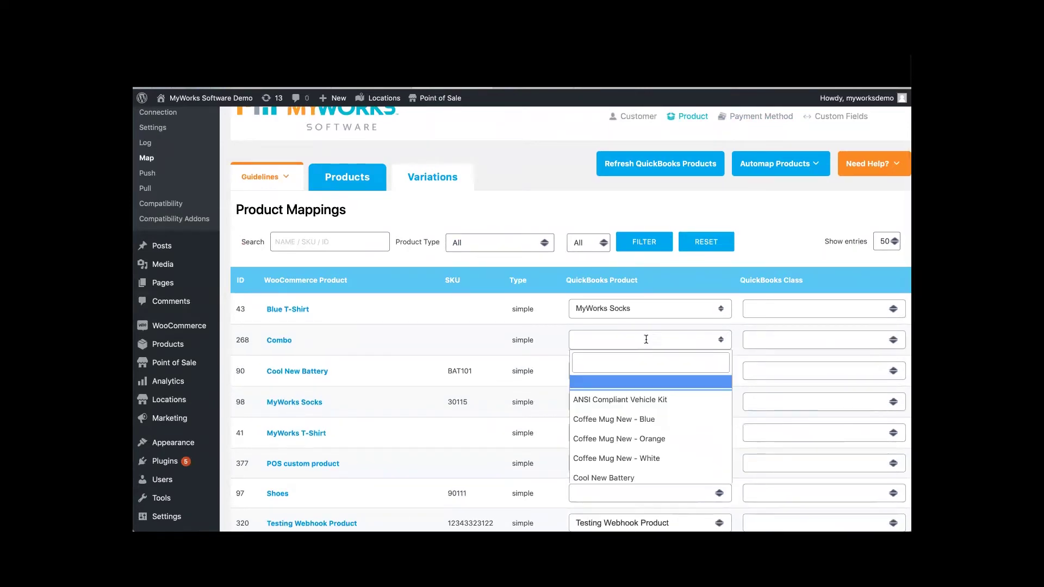
left_click(628, 420)
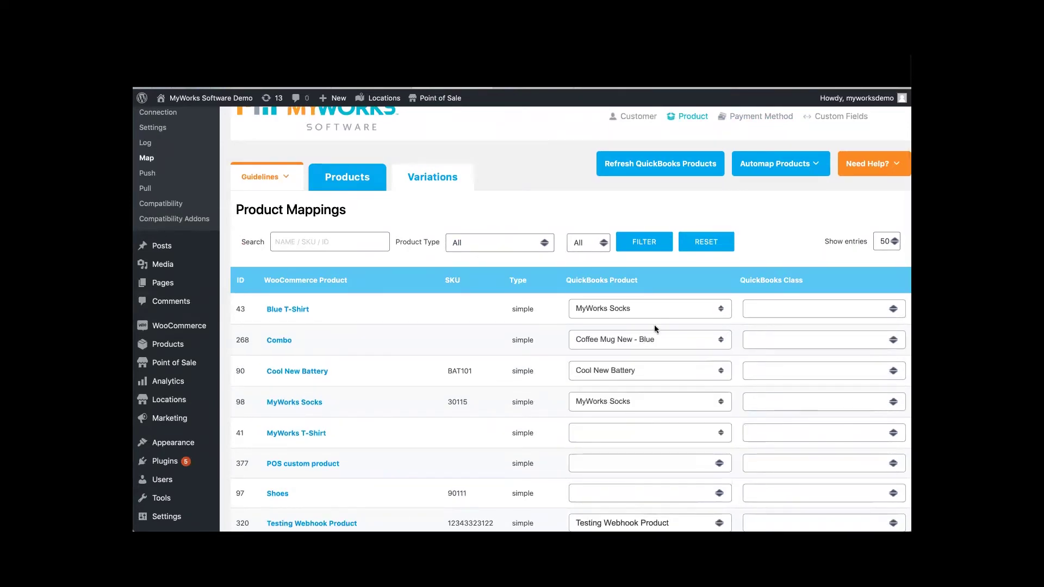
- Check the Automap Products matching fields, then automap the unmapped products
left_click(788, 170)
left_click(767, 203)
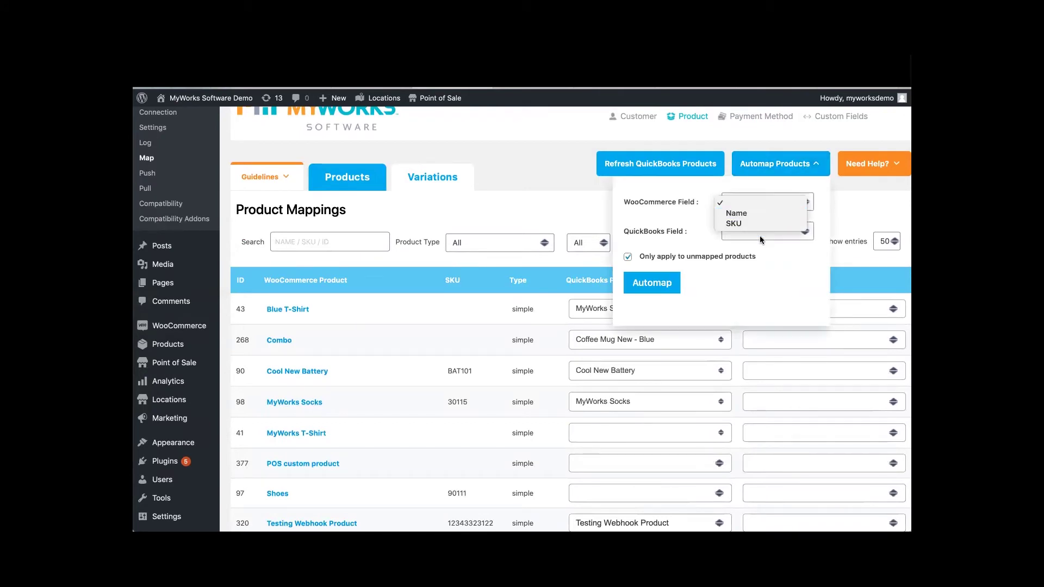
left_click(760, 236)
left_click(768, 235)
left_click(768, 265)
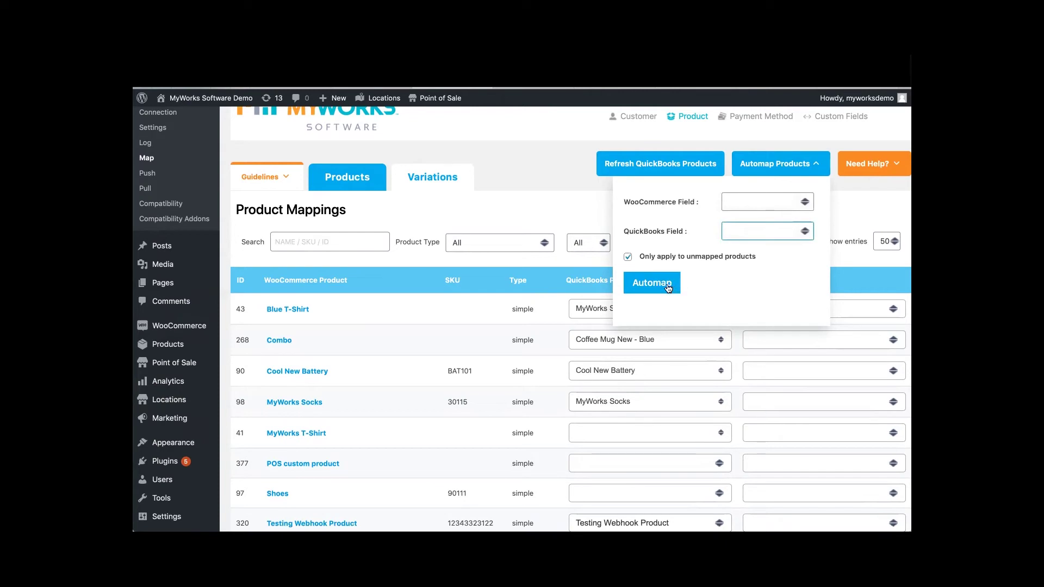
left_click(567, 276)
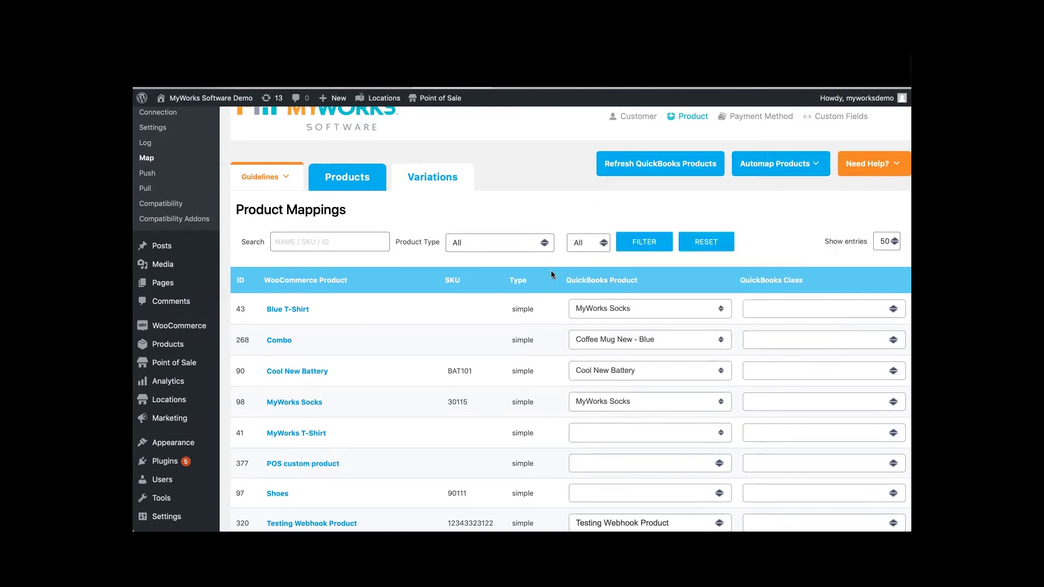
scroll(565, 272, "up", 1)
scroll(566, 274, "down", 5)
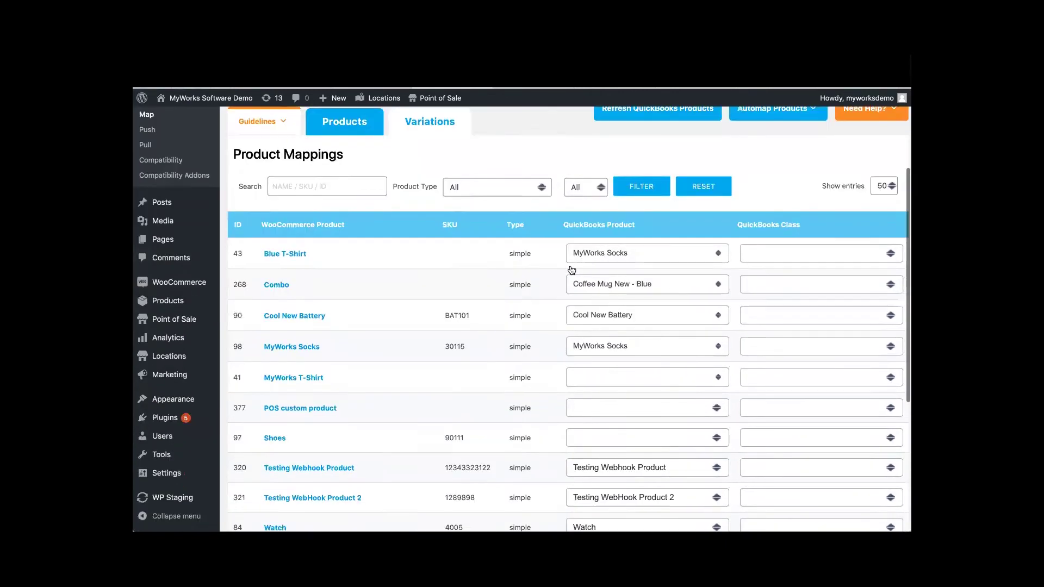
scroll(416, 380, "up", 5)
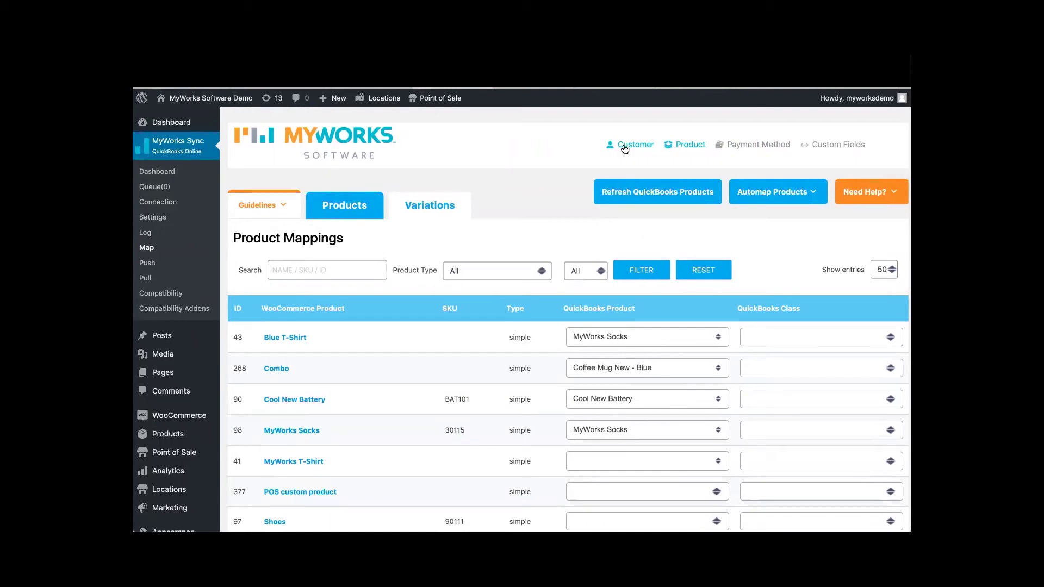
- Inspect the first customer's QuickBooks Customer options in Customer Mappings without changing anything
left_click(618, 145)
scroll(508, 311, "down", 4)
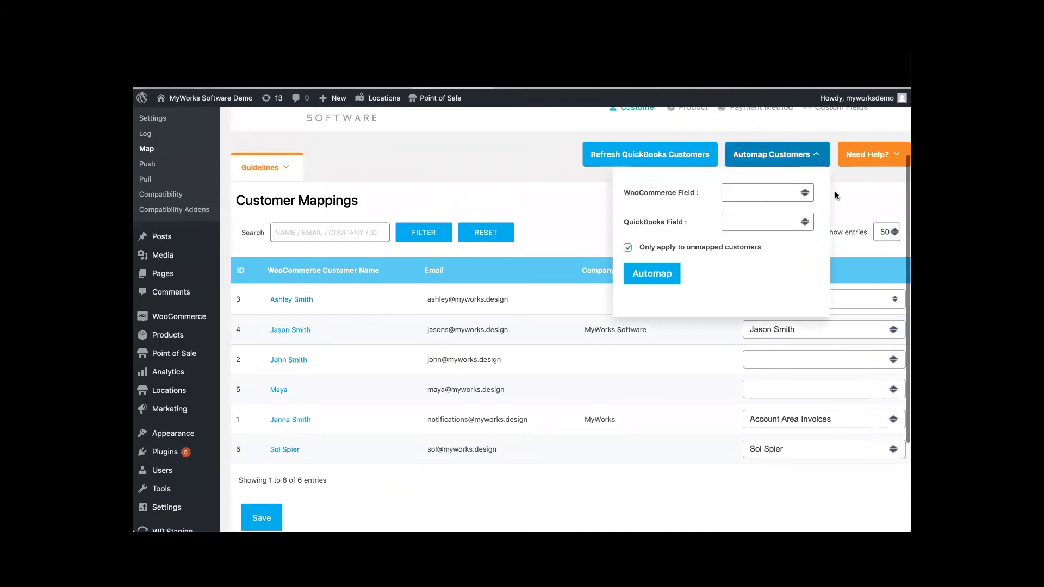
left_click(819, 307)
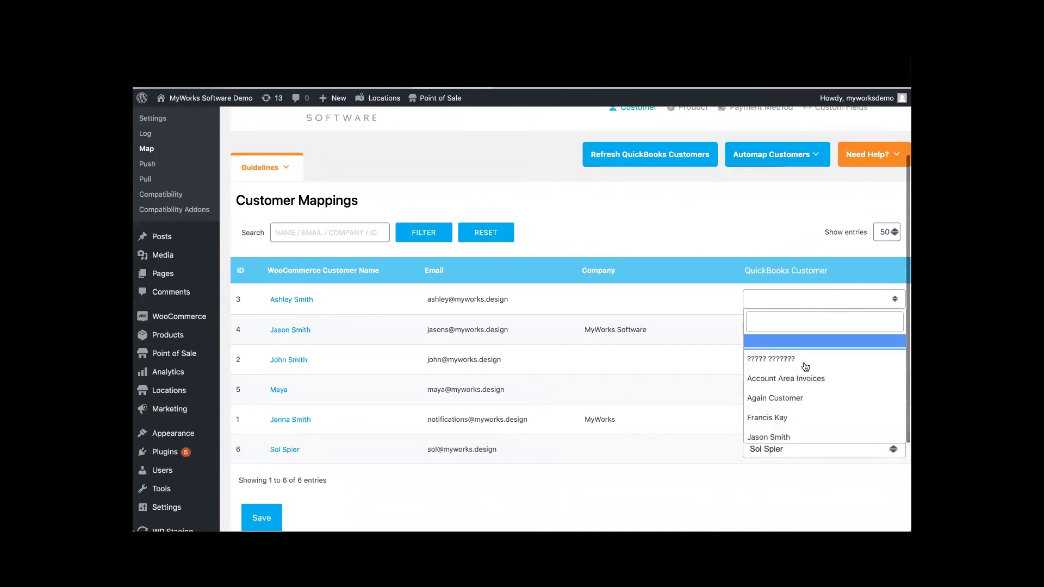
left_click(767, 256)
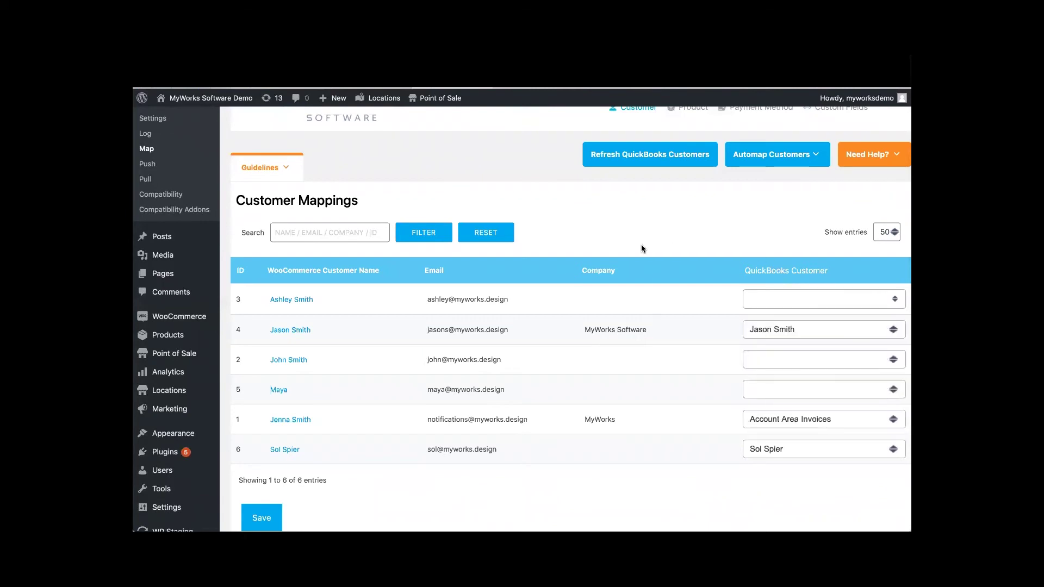
scroll(640, 249, "up", 3)
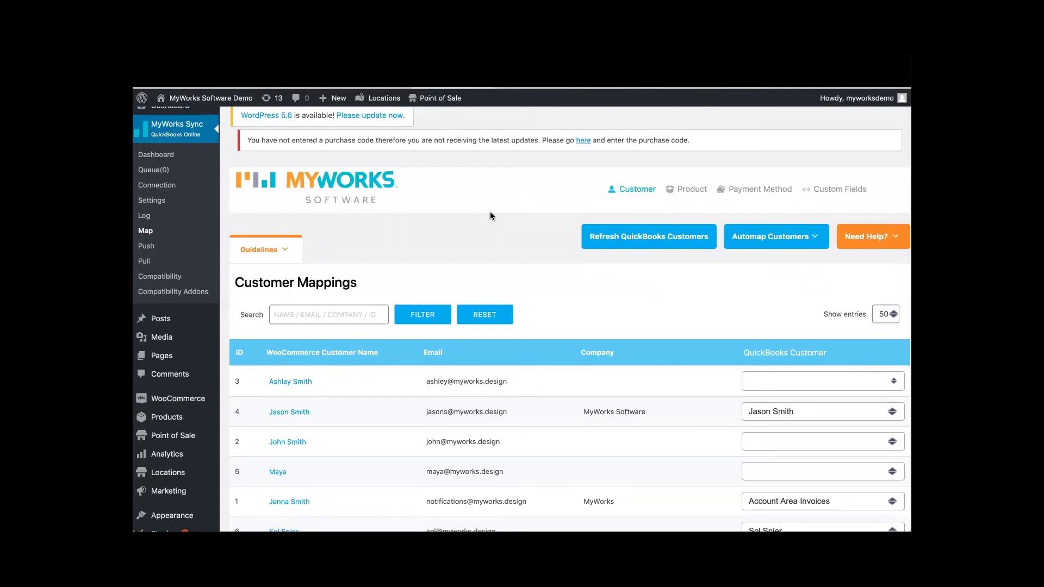
left_click(144, 247)
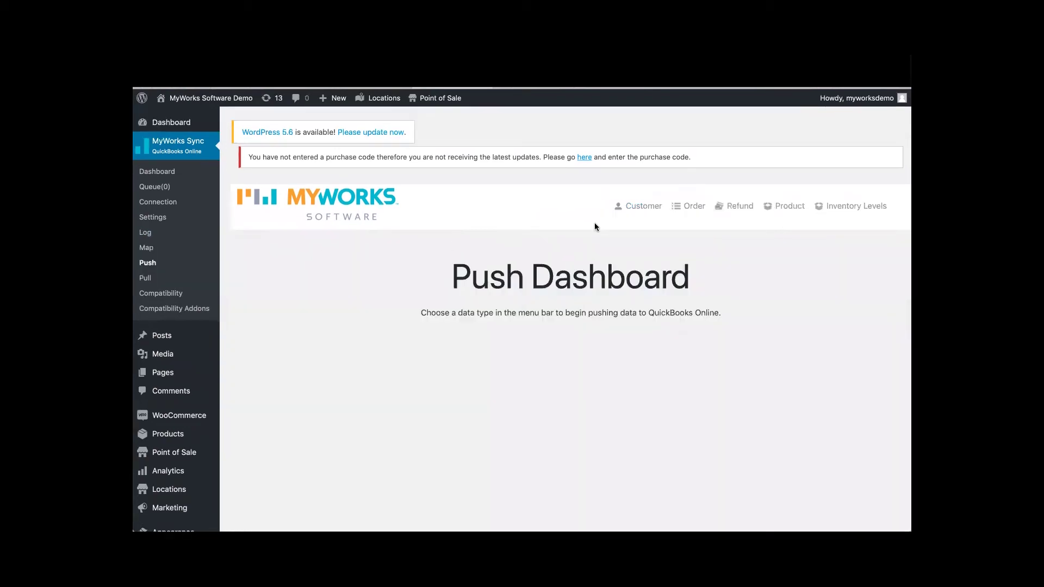
- Bring up the Order Push list of WooCommerce orders with amounts, statuses and sync status
left_click(686, 209)
left_click(690, 216)
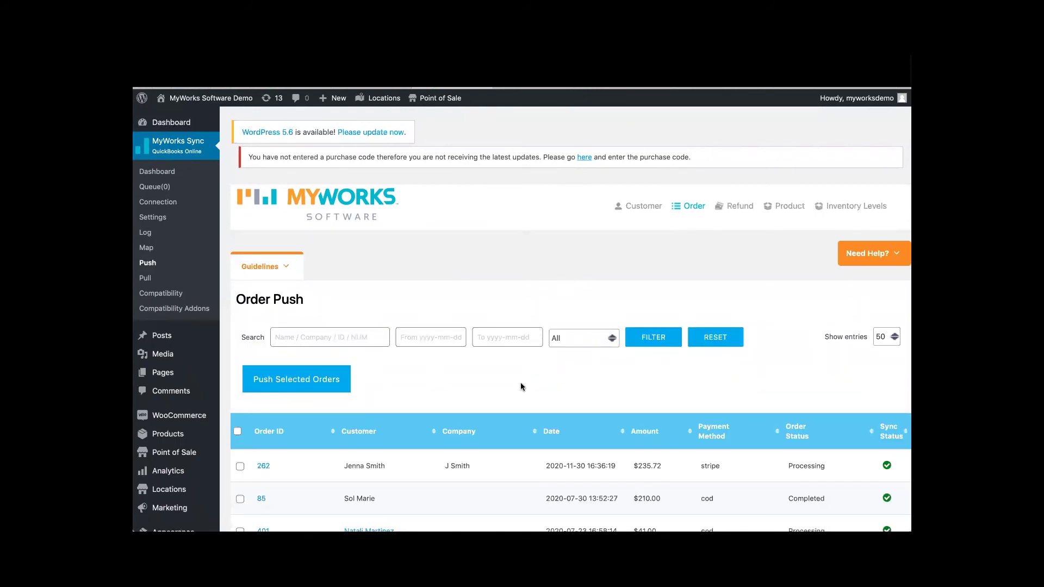
- Clear the select-all selection, check orders 262 and 401, and push them with Push Selected Orders
scroll(520, 390, "down", 2)
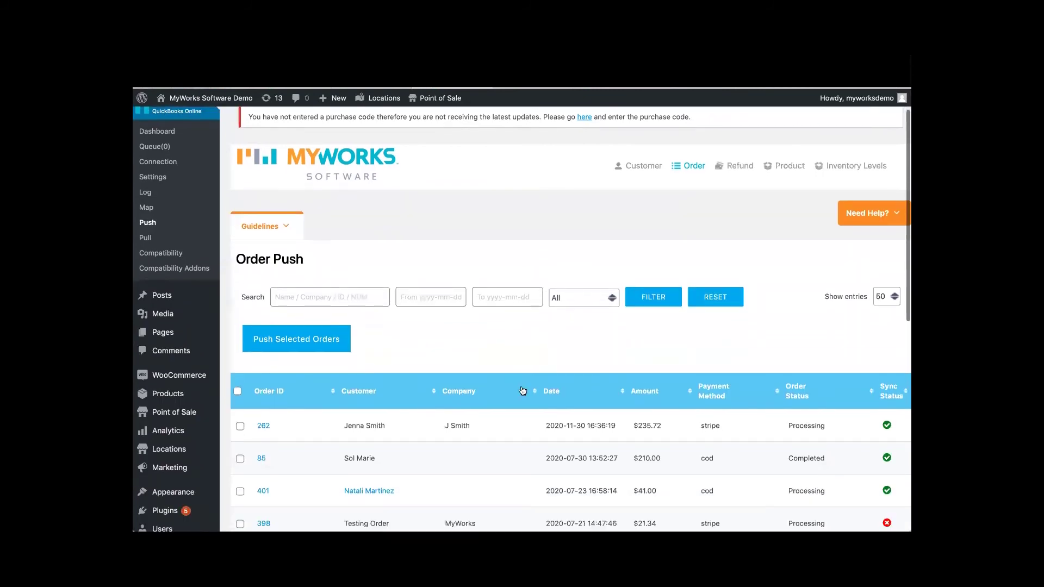
scroll(521, 387, "down", 3)
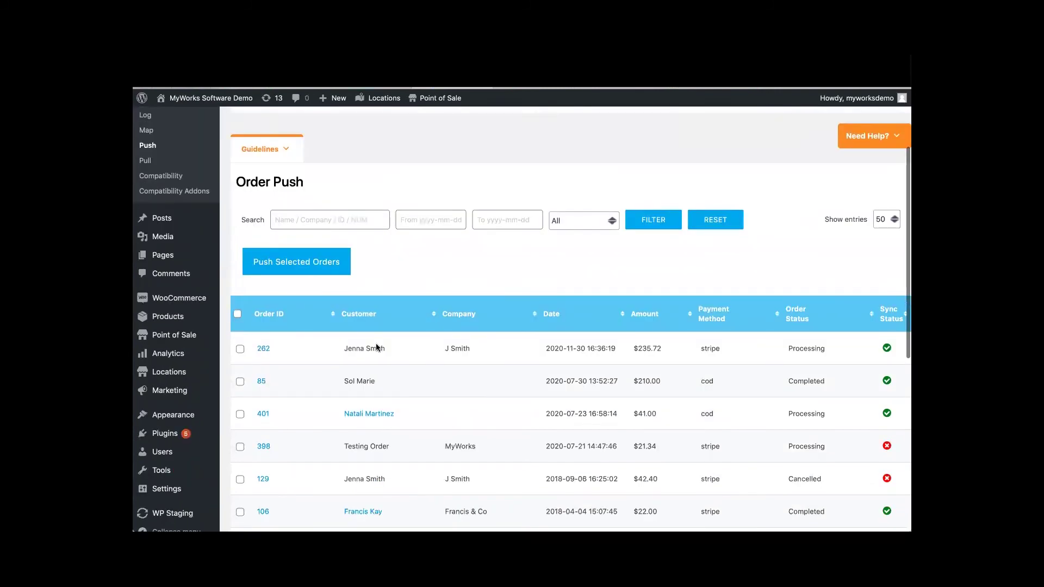
left_click(237, 313)
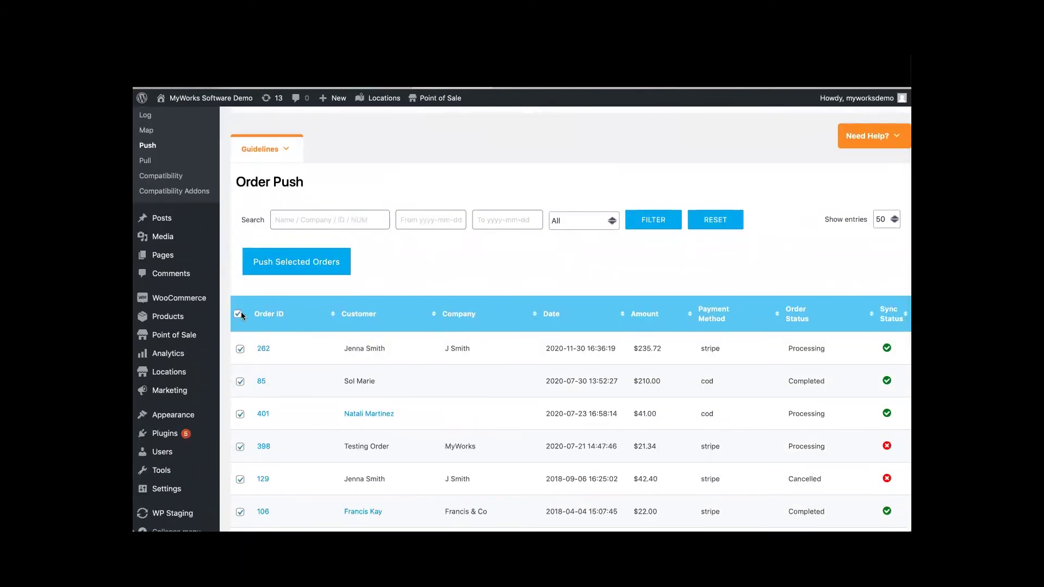
scroll(279, 383, "down", 8)
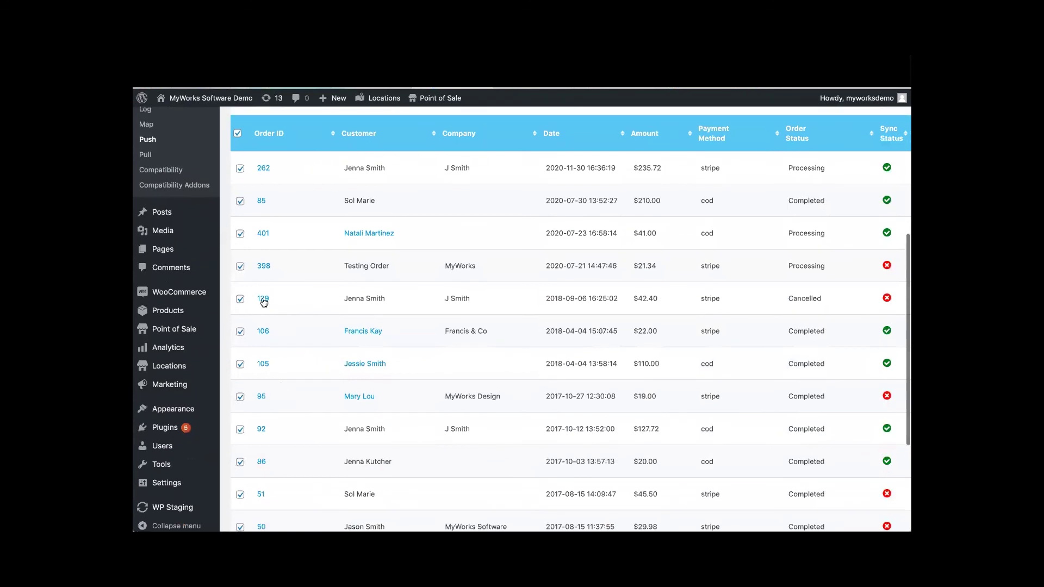
scroll(250, 179, "up", 2)
left_click(238, 167)
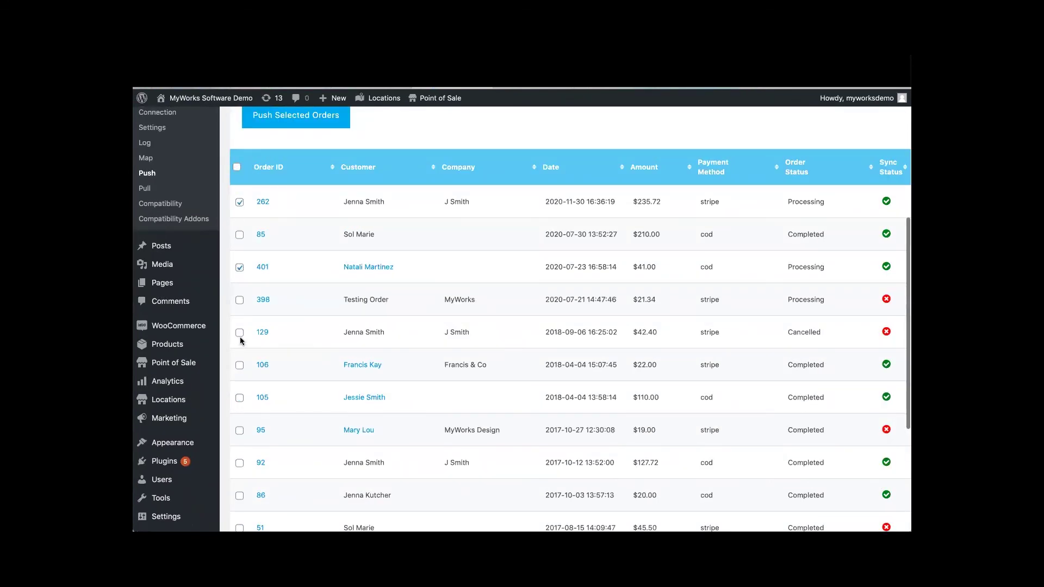
scroll(272, 343, "up", 2)
left_click(292, 182)
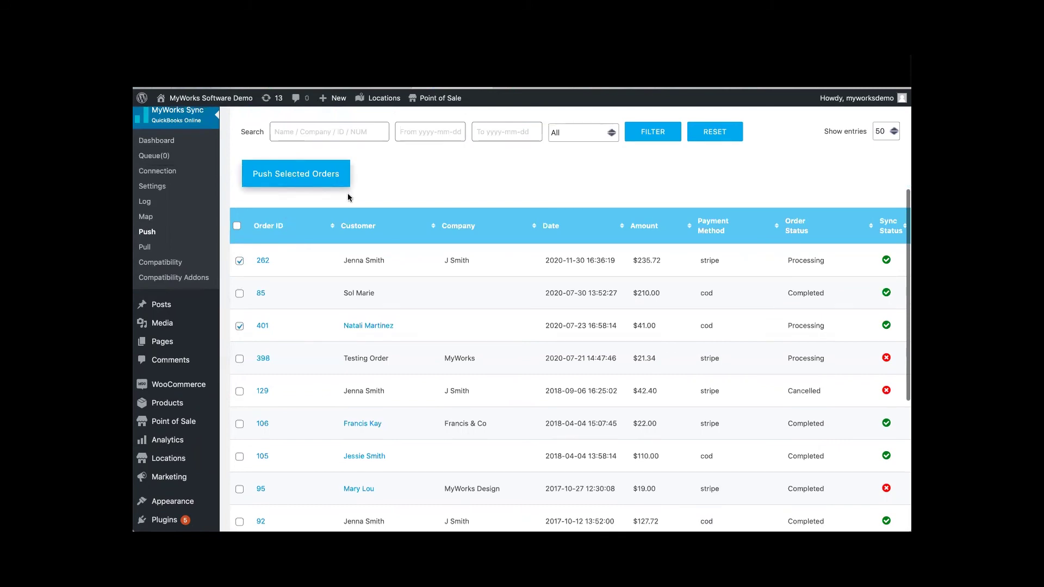
scroll(859, 335, "down", 1)
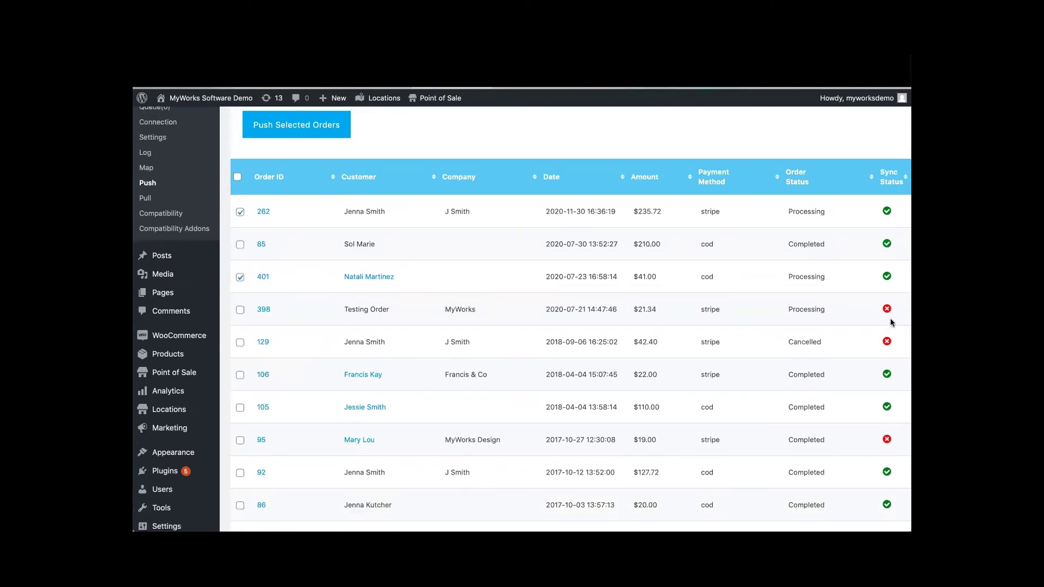
scroll(878, 310, "up", 3)
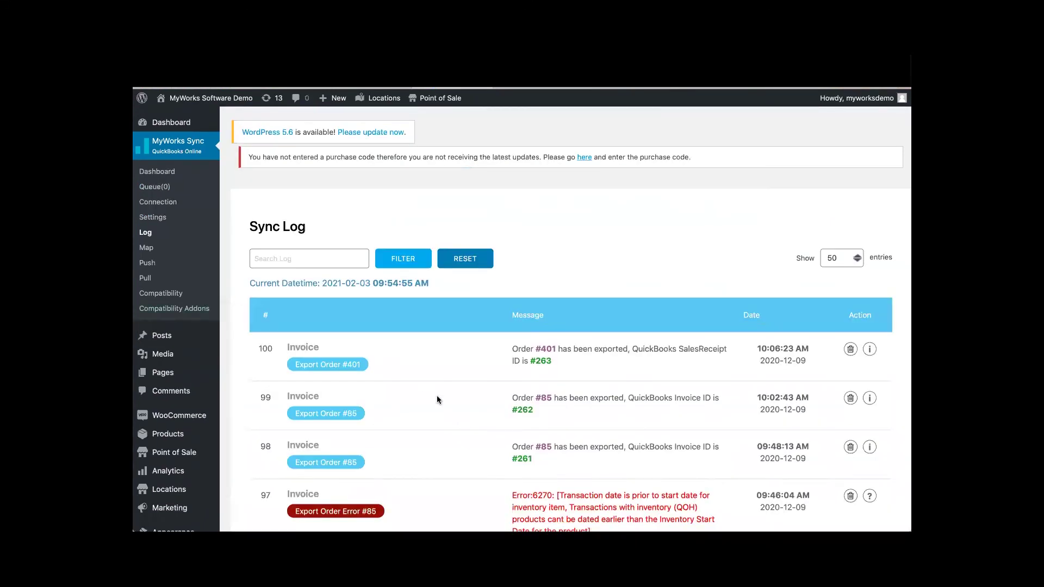
- Scroll the Sync Log to review the new sales receipt and invoice exports and errors
scroll(437, 396, "down", 1)
scroll(437, 400, "down", 4)
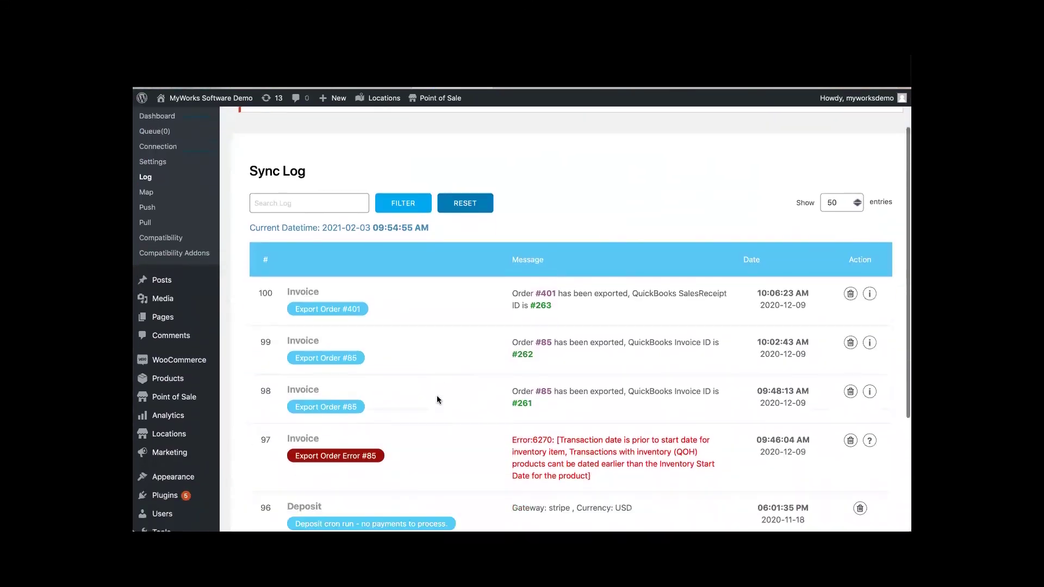
scroll(436, 399, "down", 4)
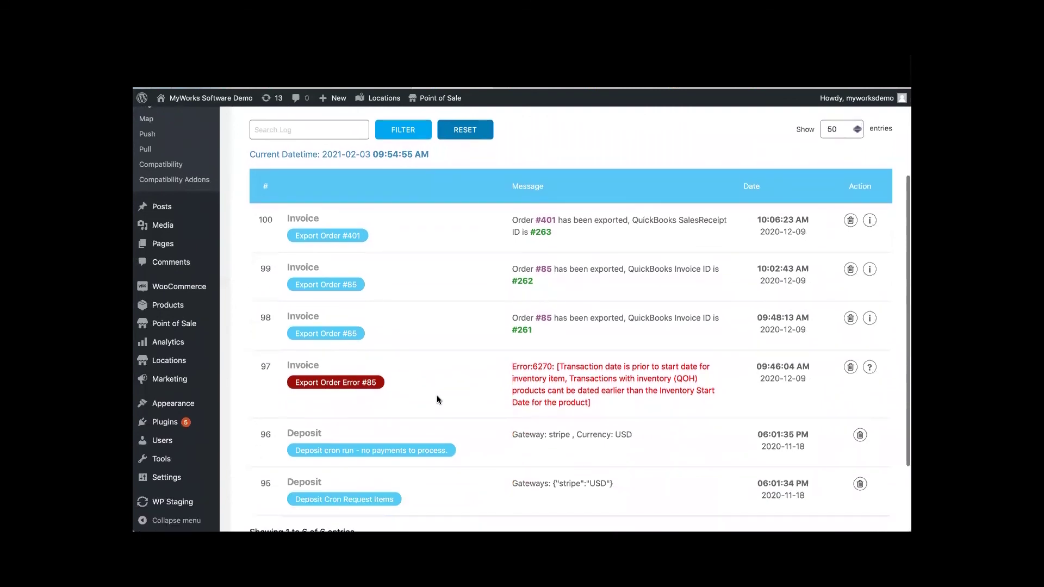
scroll(437, 400, "up", 3)
scroll(437, 399, "up", 6)
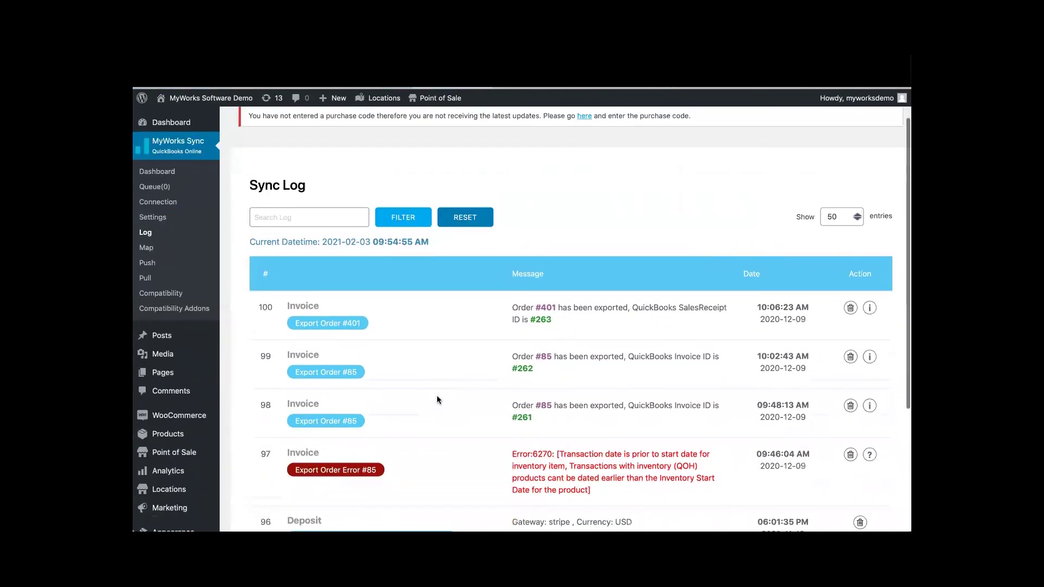